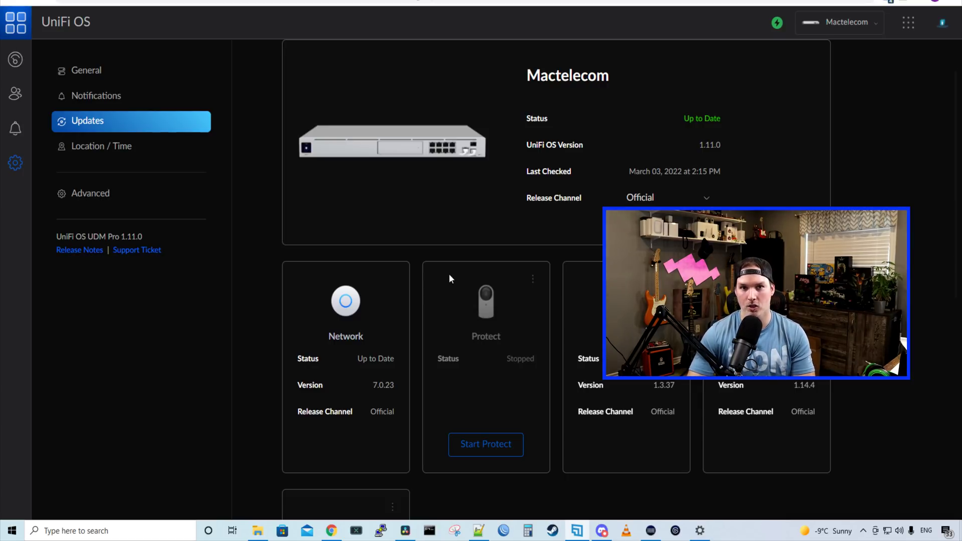
- Enable SSH for the console in Advanced settings and confirm the new SSH password
click(91, 195)
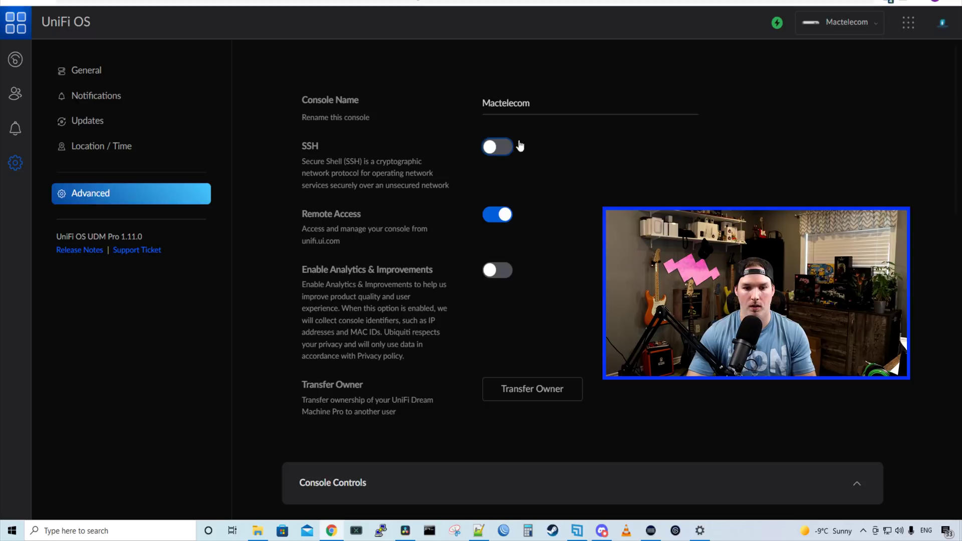
click(511, 152)
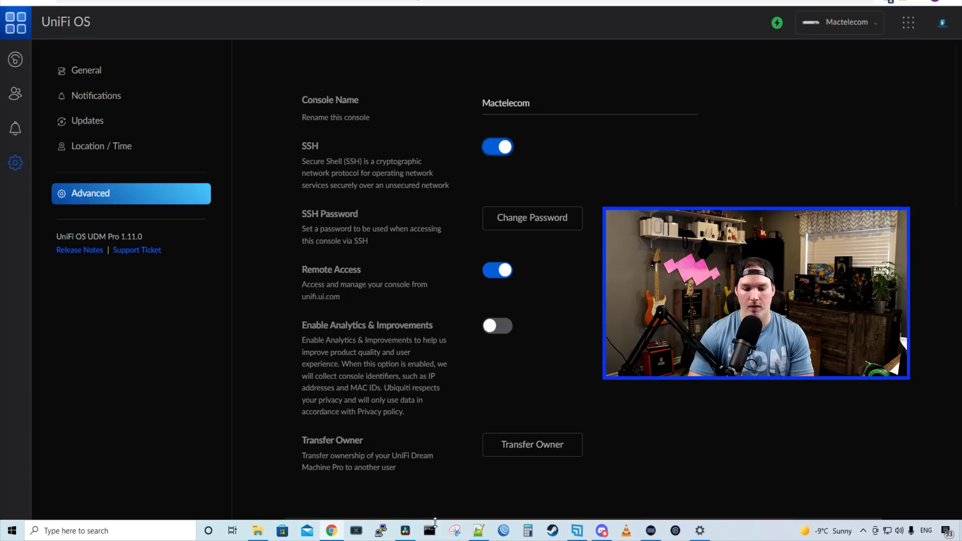
click(430, 530)
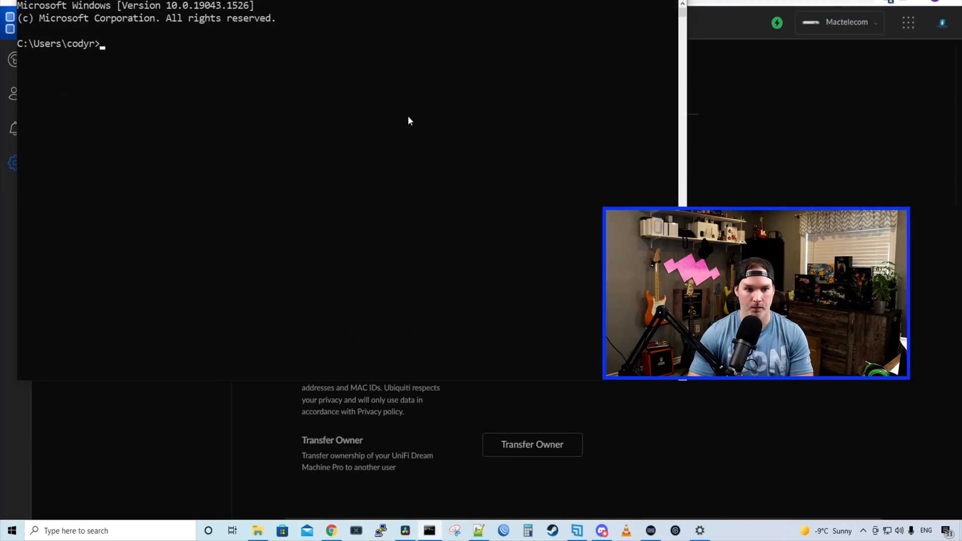
text(ssh roo)
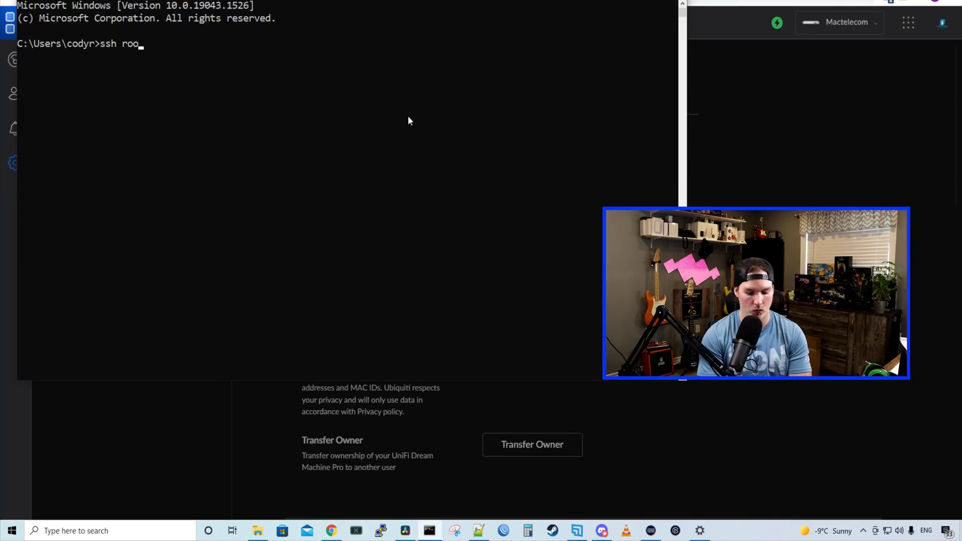
text(t@)
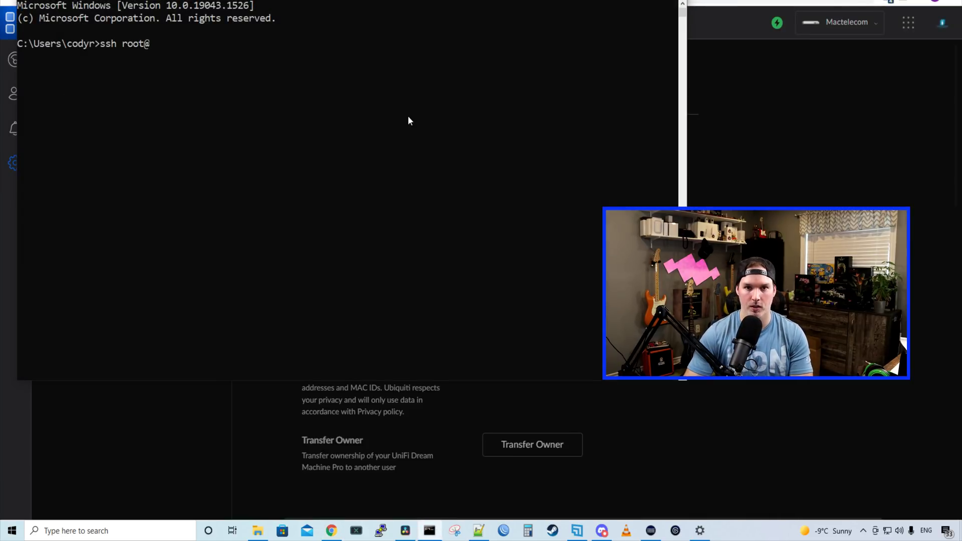
text(192.168.1.1)
key(Return)
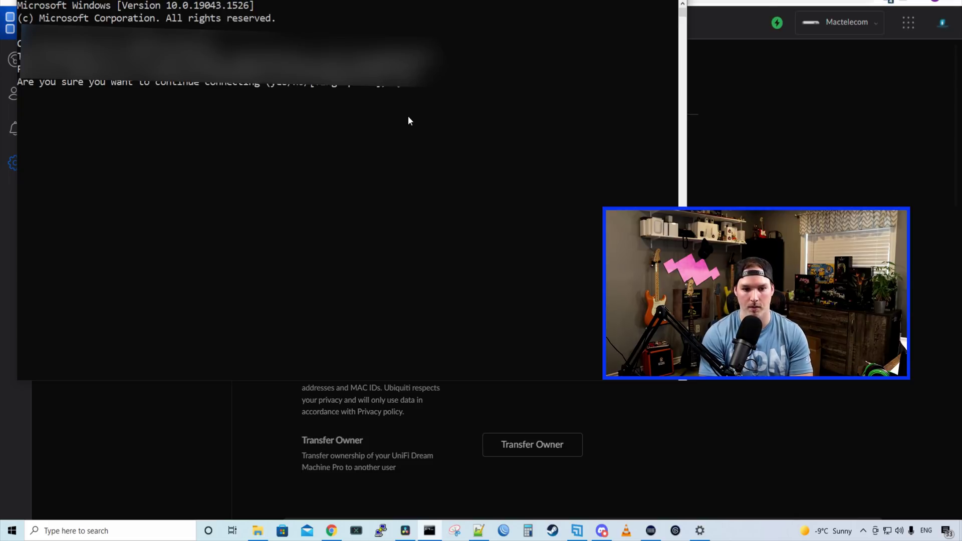
key(Return)
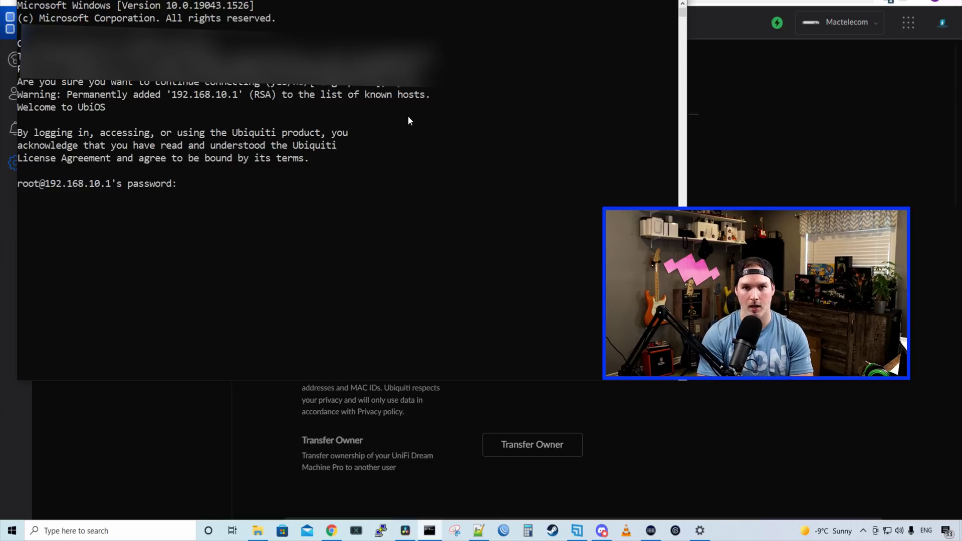
key(Return)
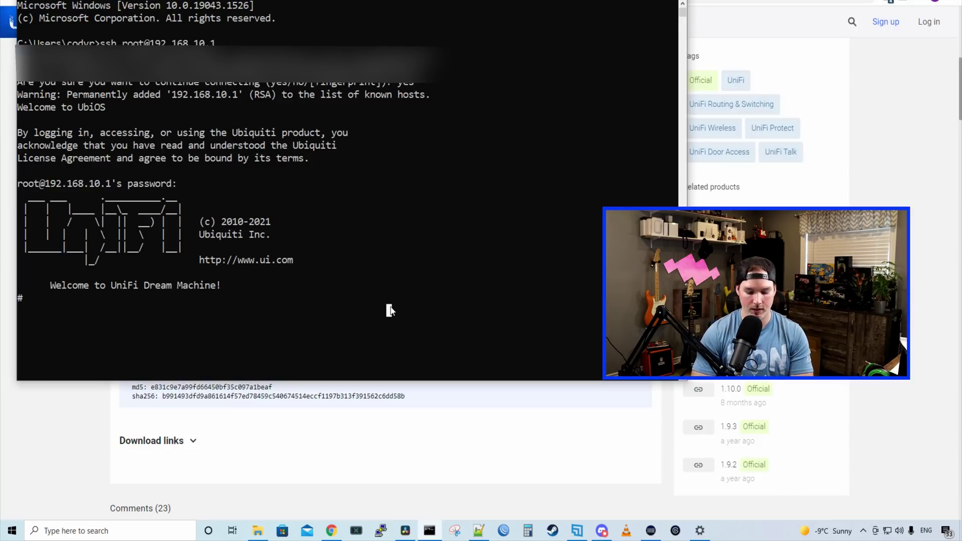
text(ubnt-upgrade)
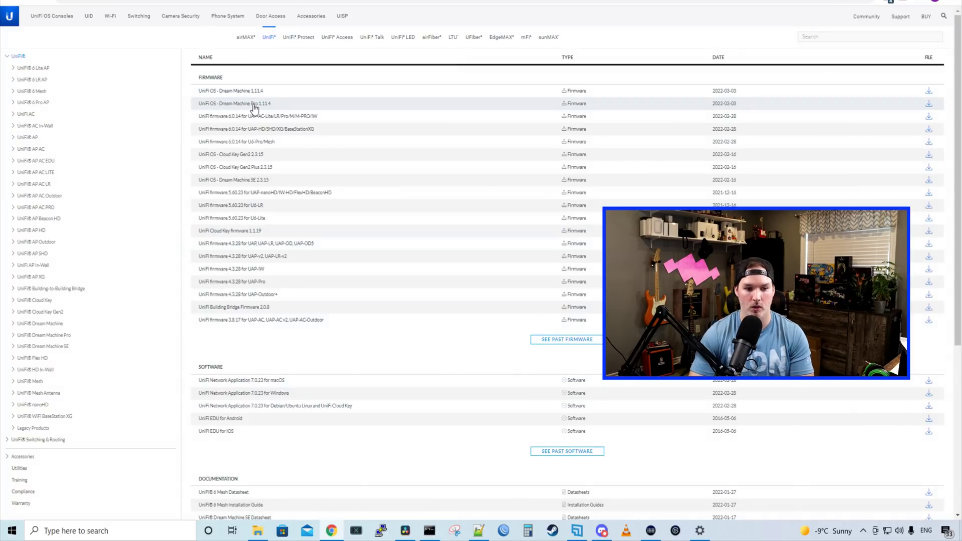
- Expand the Dream Machine Pro 1.11.4 firmware entry, accept the EULA, and copy its URL
click(519, 108)
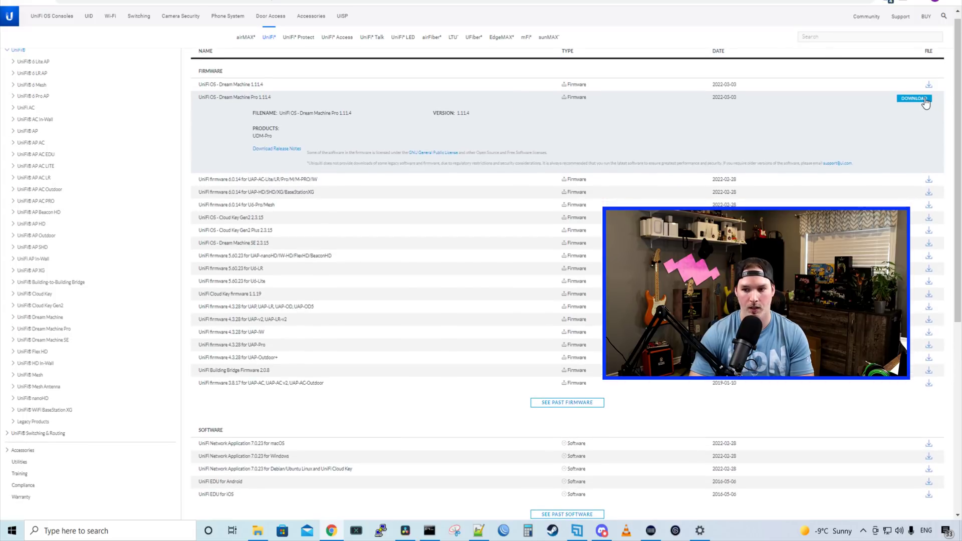
click(914, 99)
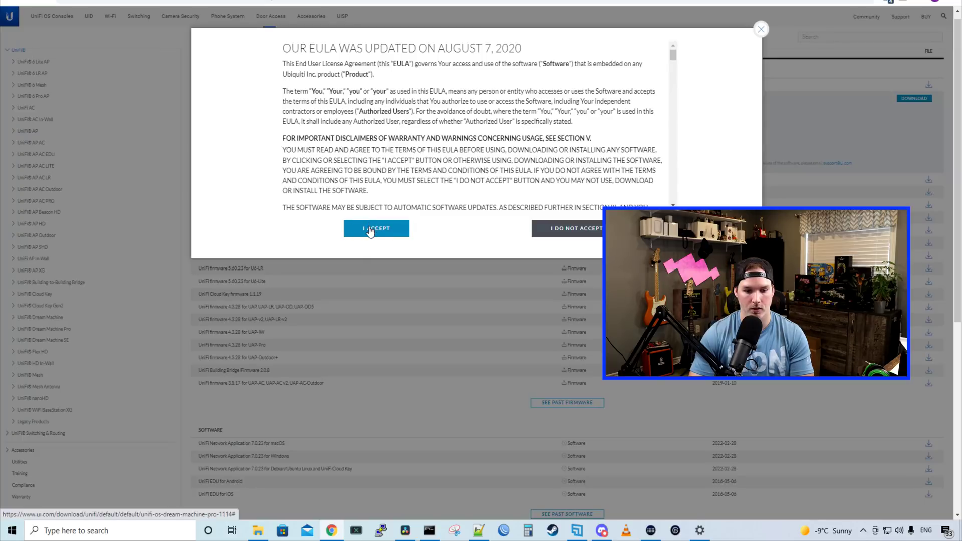
click(384, 234)
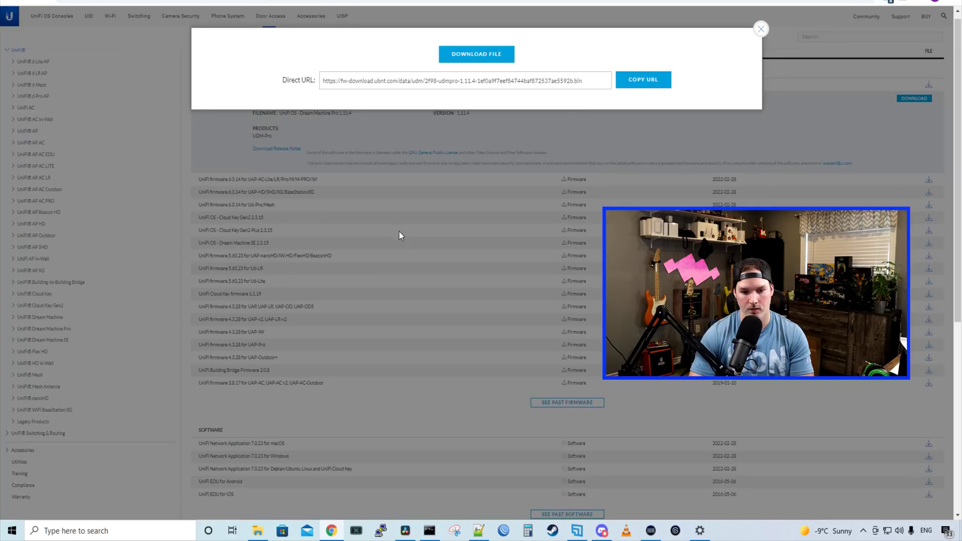
click(651, 83)
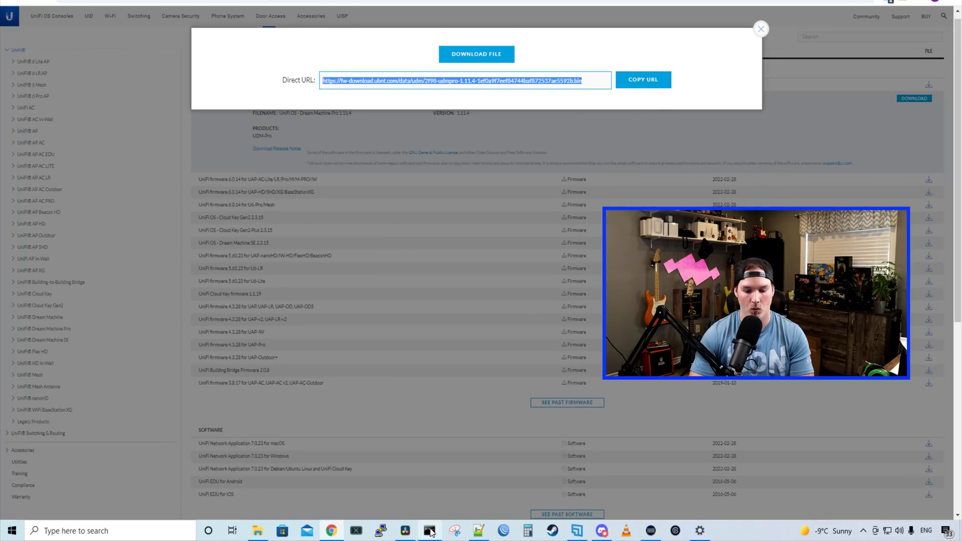
- Paste the 1.11.4 firmware URL after ubnt-upgrade in the SSH terminal and run it
click(434, 501)
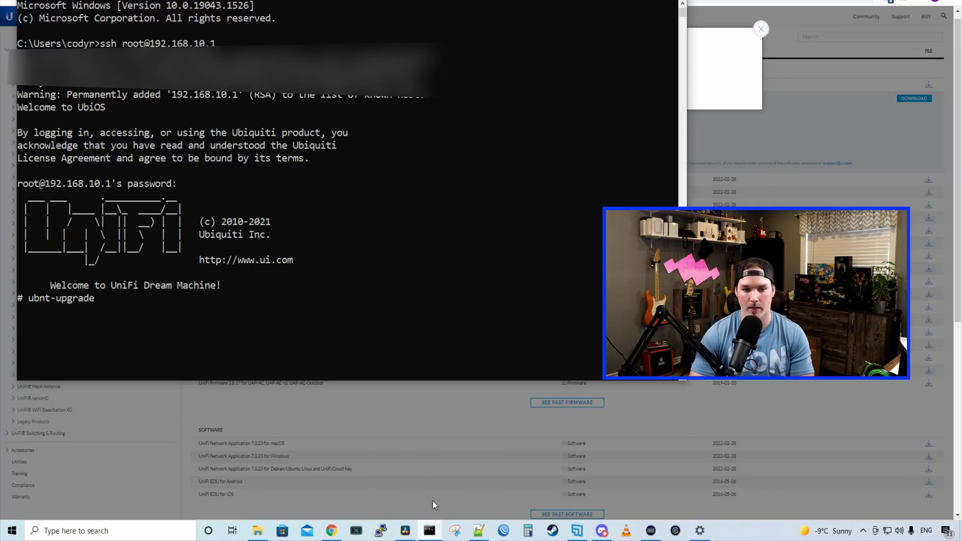
right_click(212, 291)
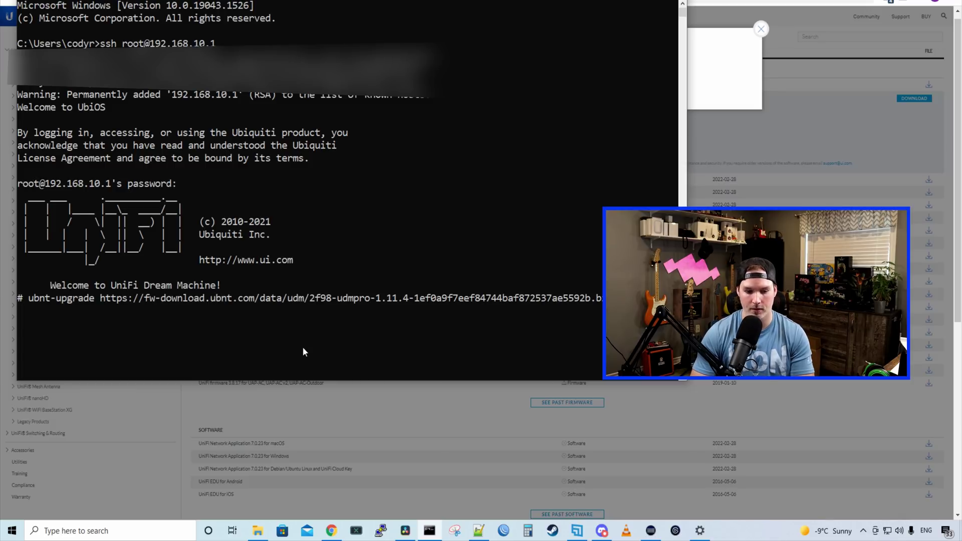
key(Return)
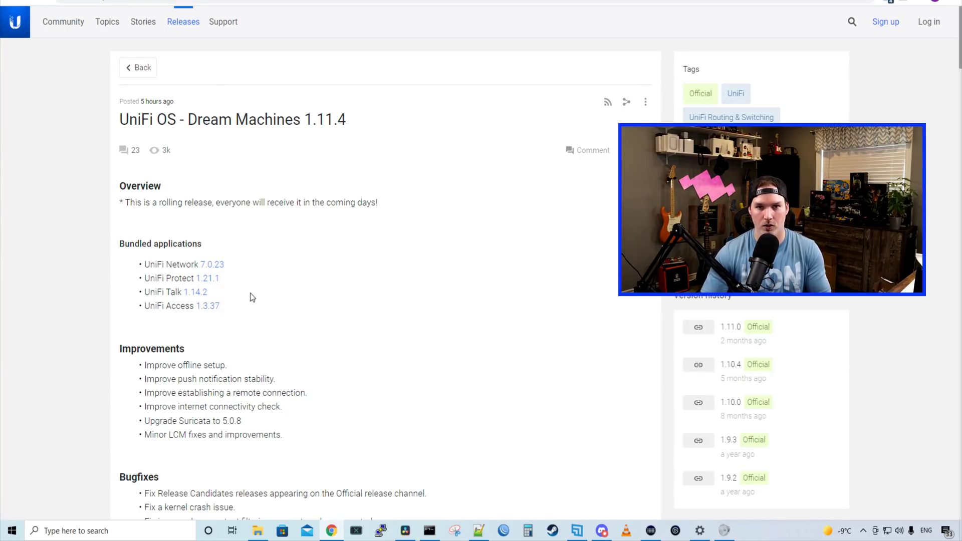
- Scroll through the UniFi OS Dream Machines 1.11.4 release notes
scroll(255, 260, down, 1)
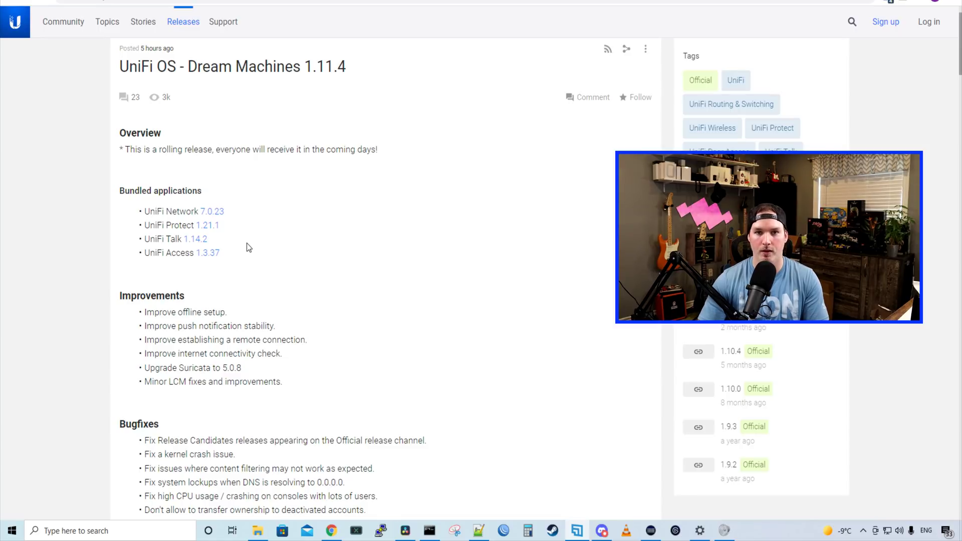
scroll(247, 243, down, 1)
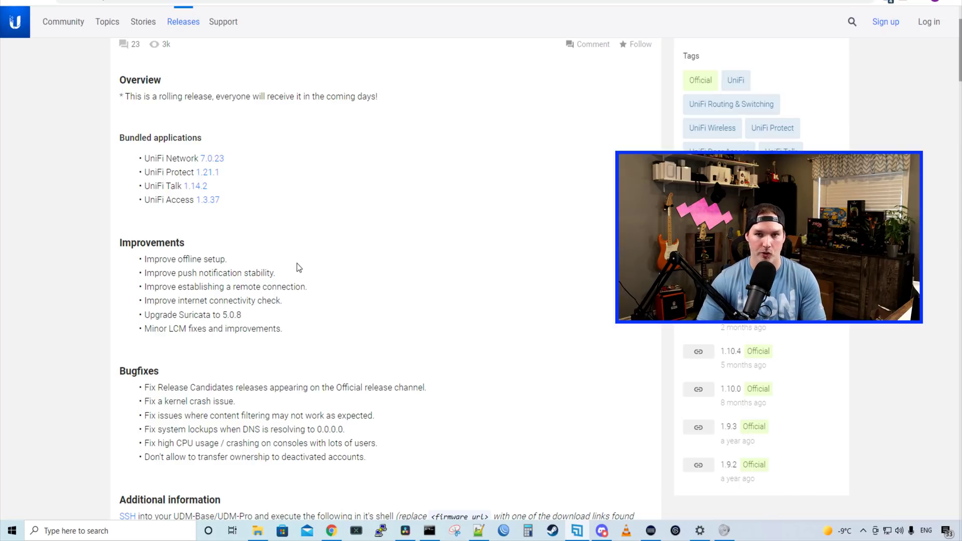
scroll(297, 263, down, 2)
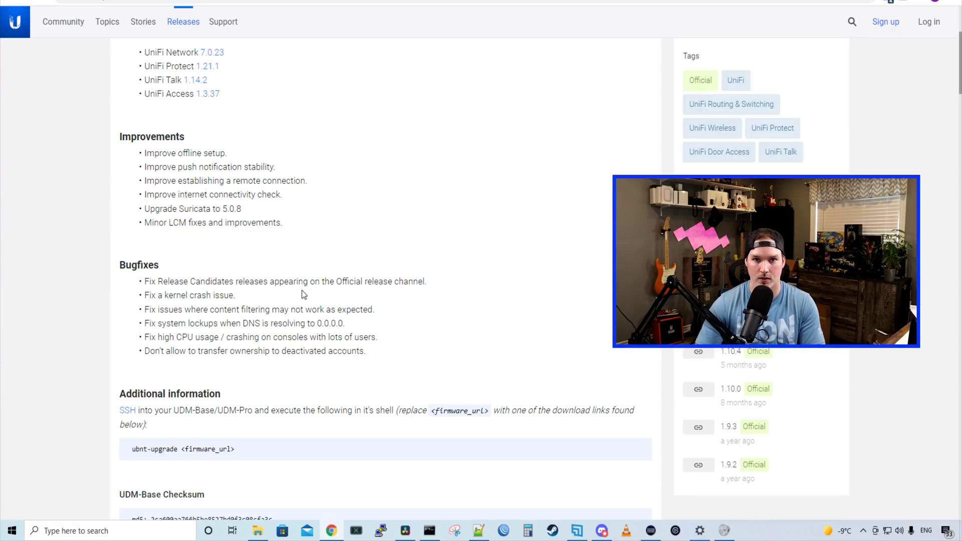
scroll(236, 309, down, 1)
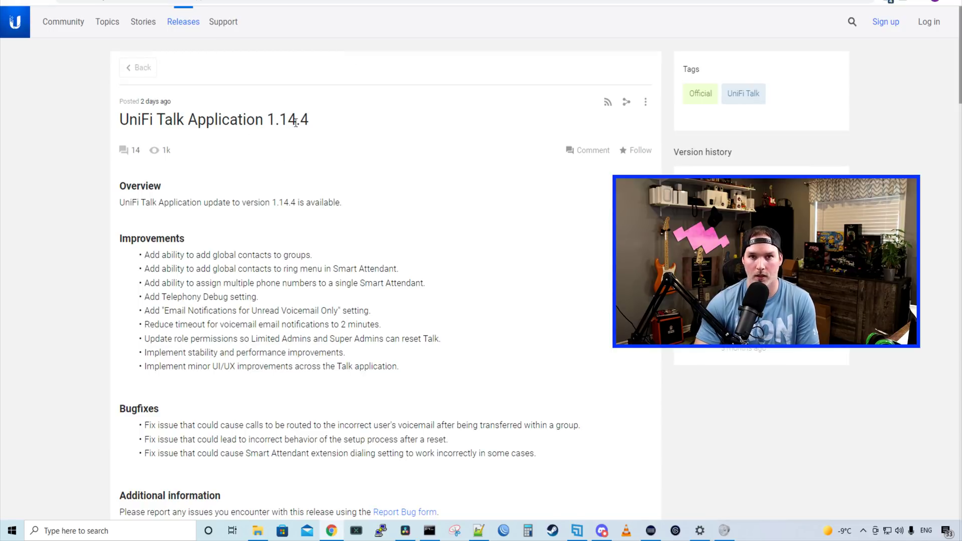
key(alt+Left)
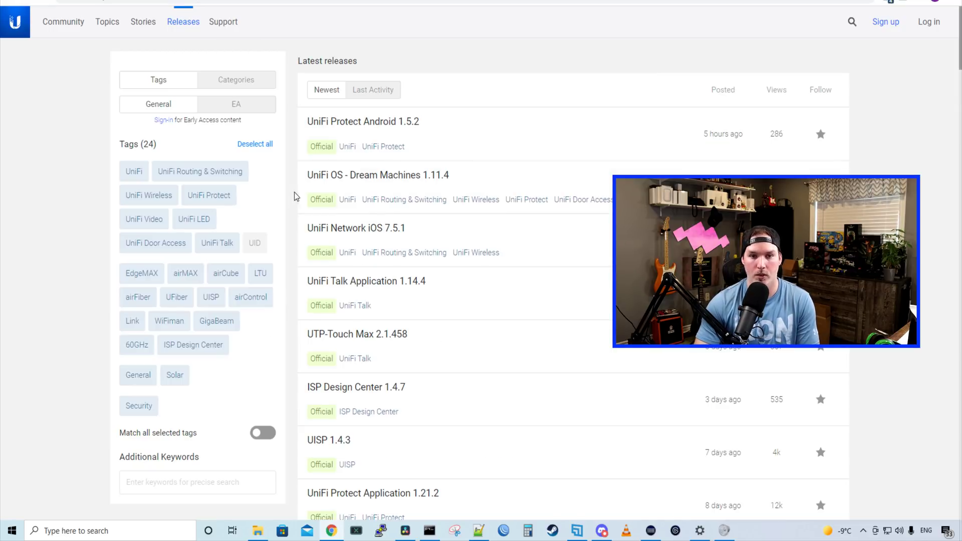
click(360, 178)
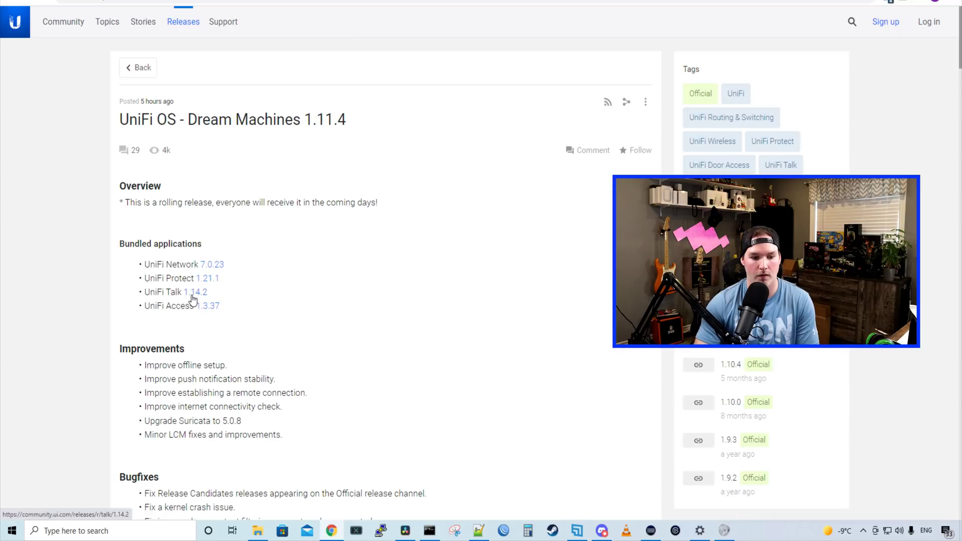
click(194, 295)
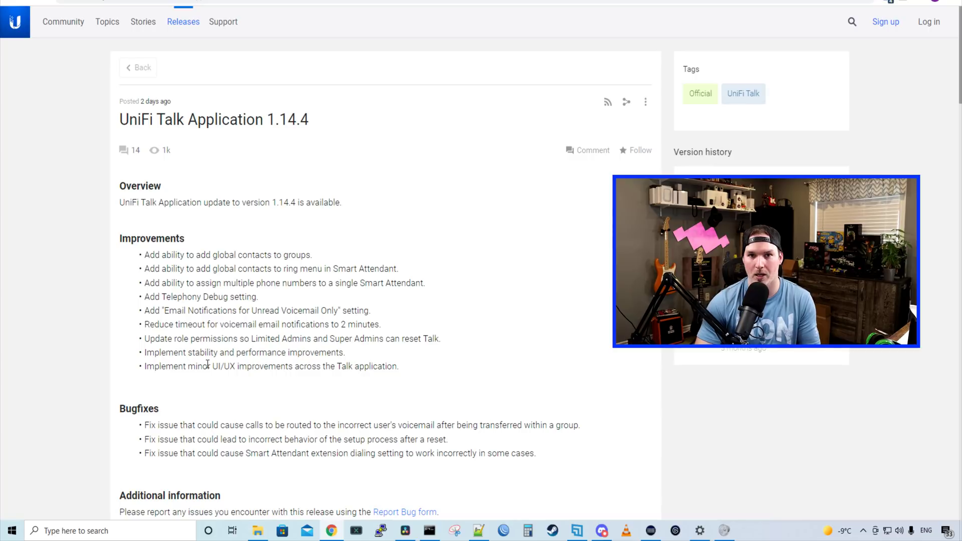
drag(155, 254, 568, 347)
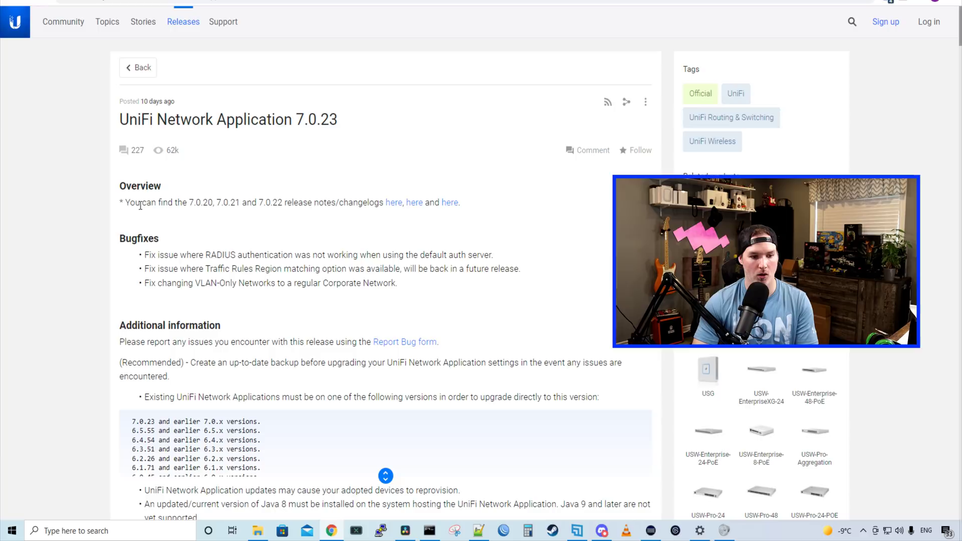
- Highlight the earlier 7.0.x versions and open and scroll the 7.0.20 release notes
drag(142, 203, 287, 204)
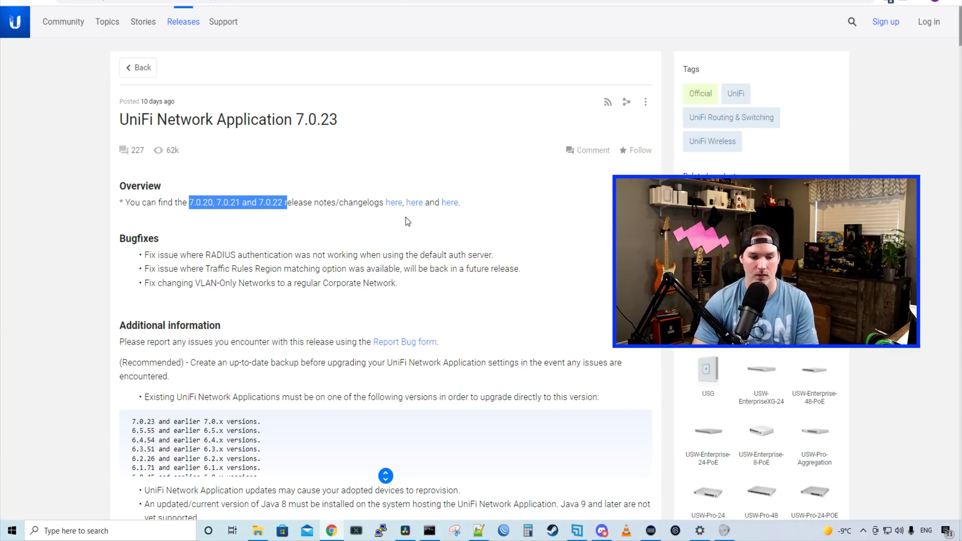
scroll(301, 200, down, 1)
click(192, 151)
drag(191, 150, 205, 151)
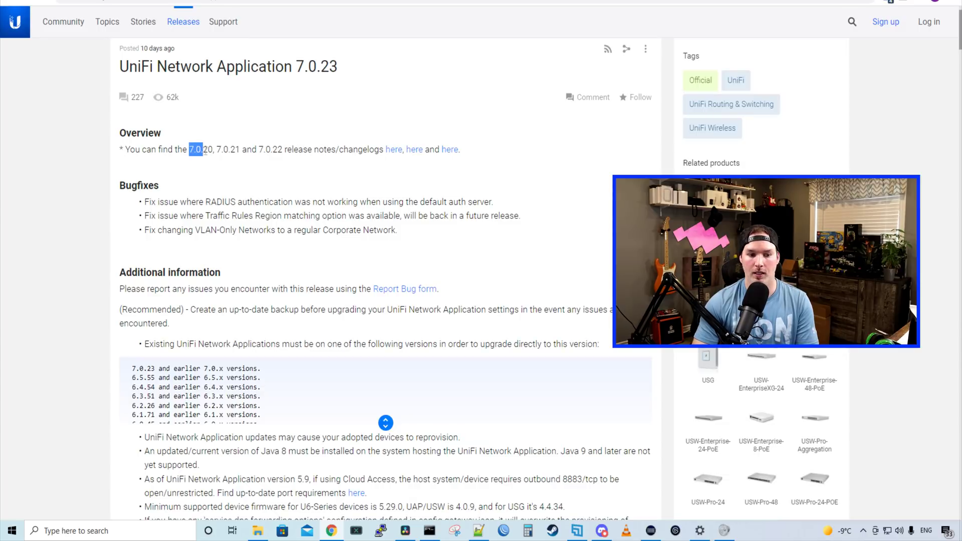
click(391, 153)
scroll(294, 114, down, 7)
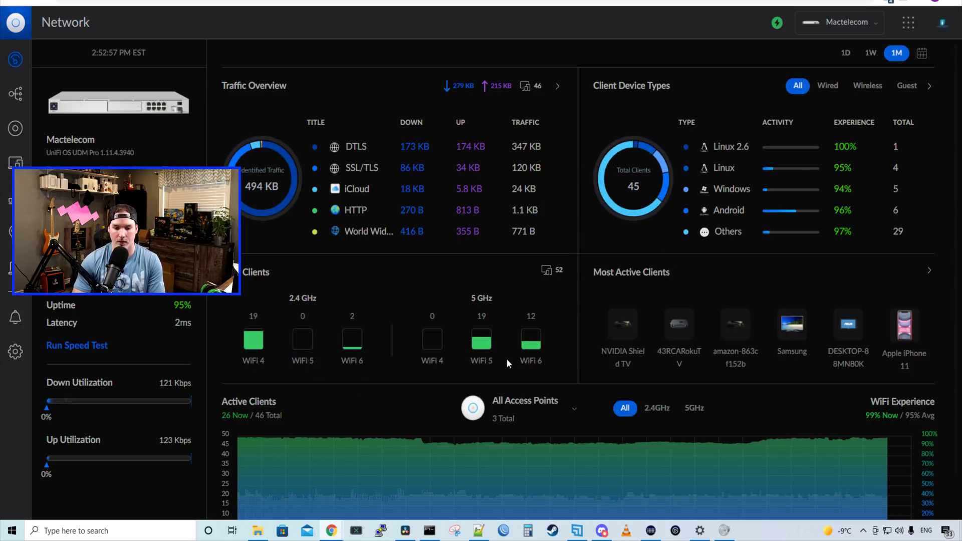
- Filter the dashboard's Active Clients chart to 2.4GHz, then to 5GHz
scroll(506, 358, down, 1)
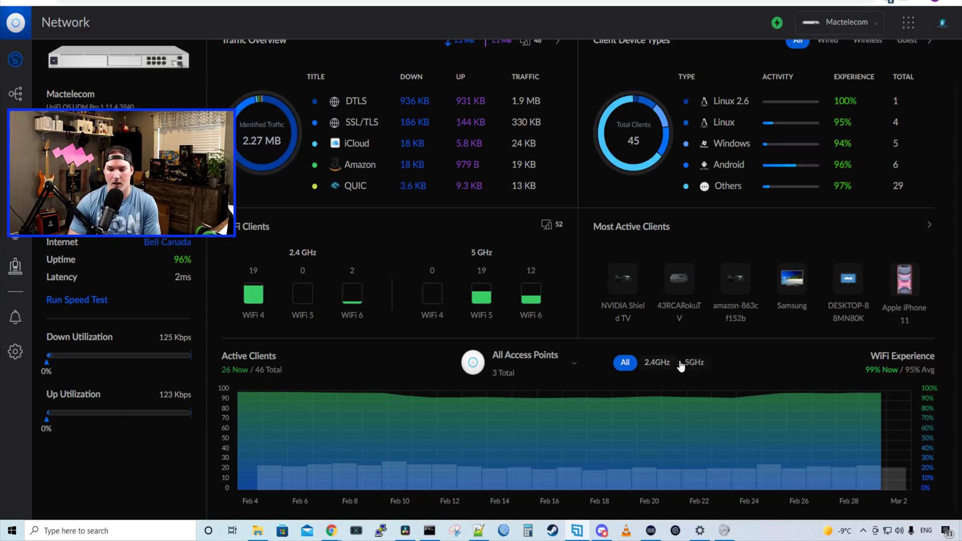
click(659, 369)
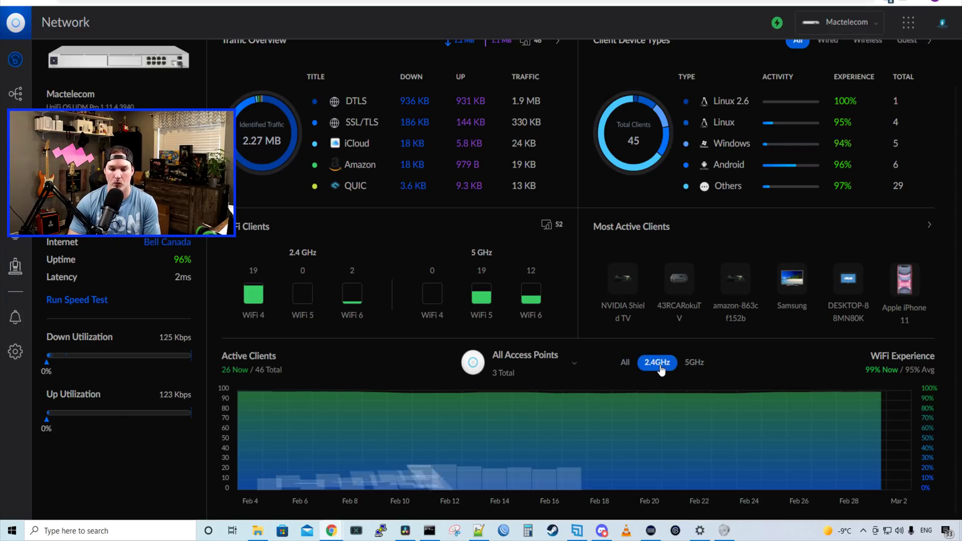
click(695, 370)
scroll(696, 371, up, 1)
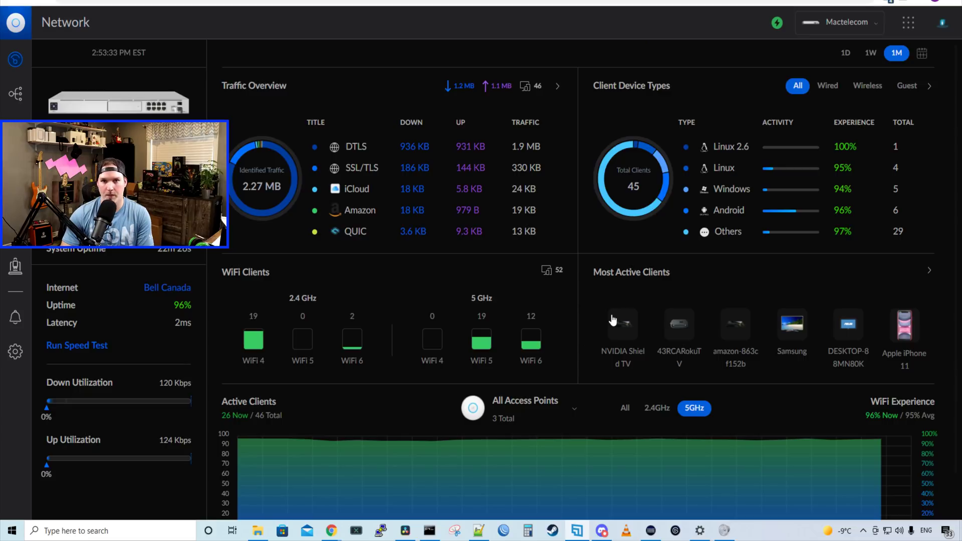
mouse_move(616, 320)
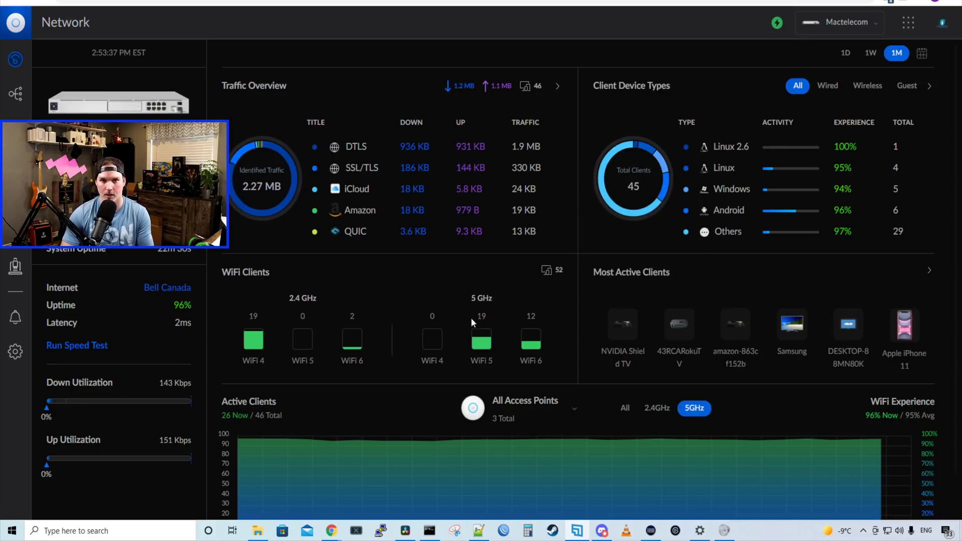
- Select the Light theme in System settings and apply the change
click(15, 352)
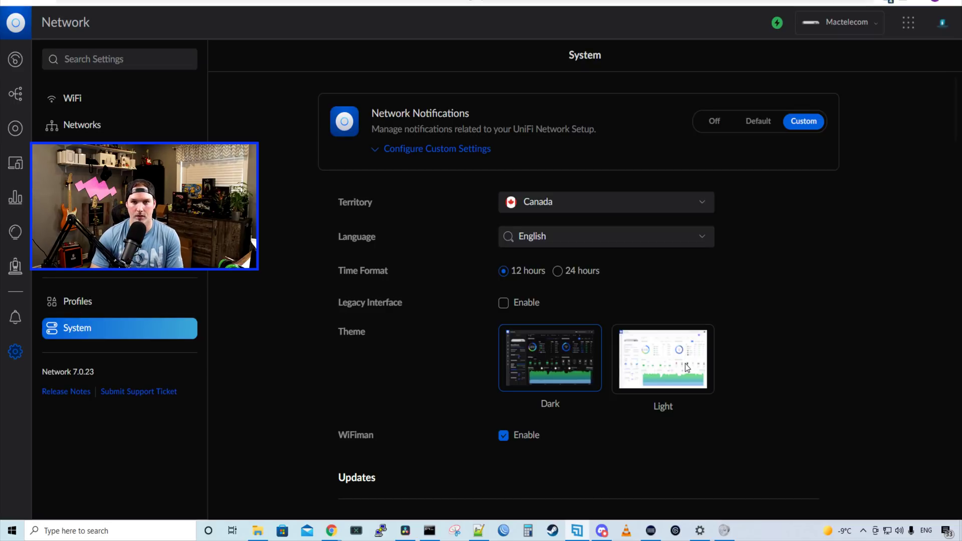
click(659, 367)
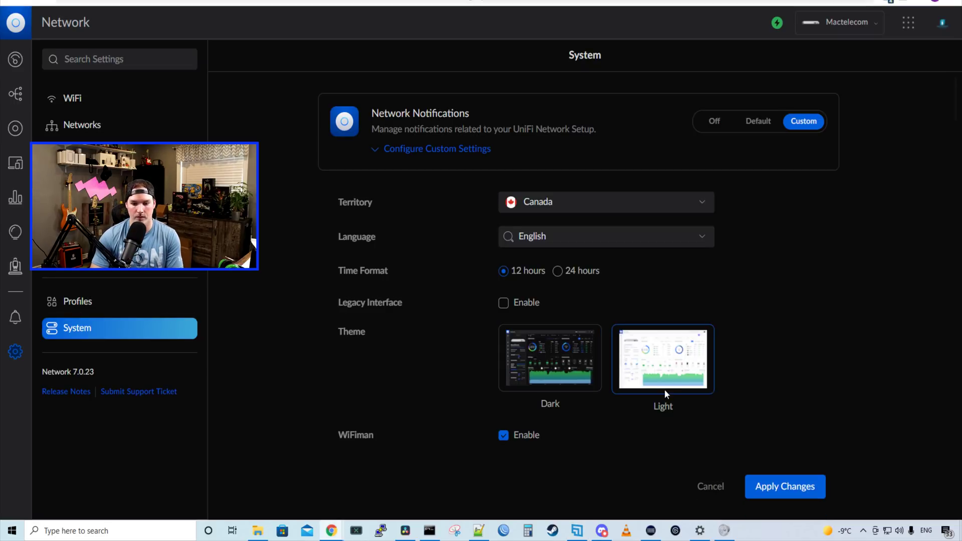
click(800, 489)
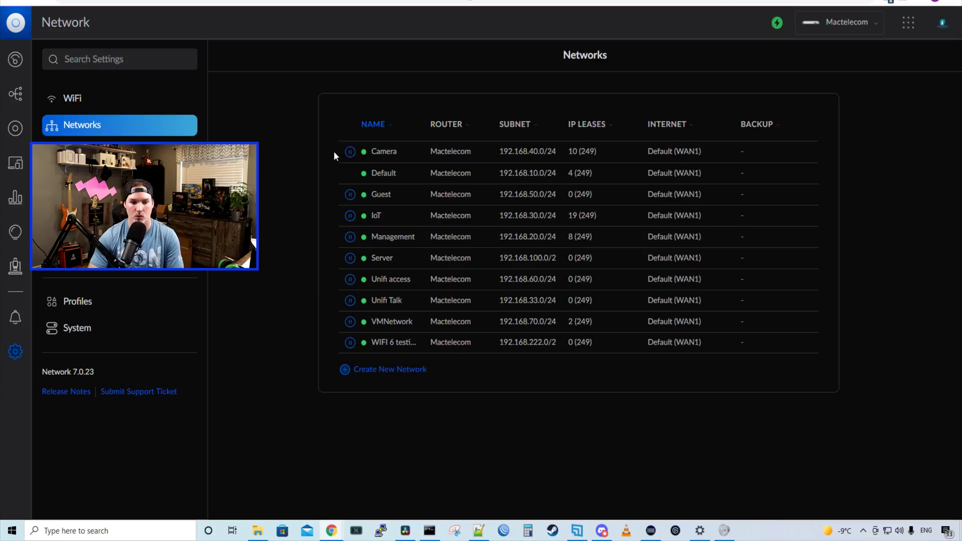
- Review the Camera network's advanced configuration, then go to System notification settings
click(481, 153)
scroll(441, 315, down, 4)
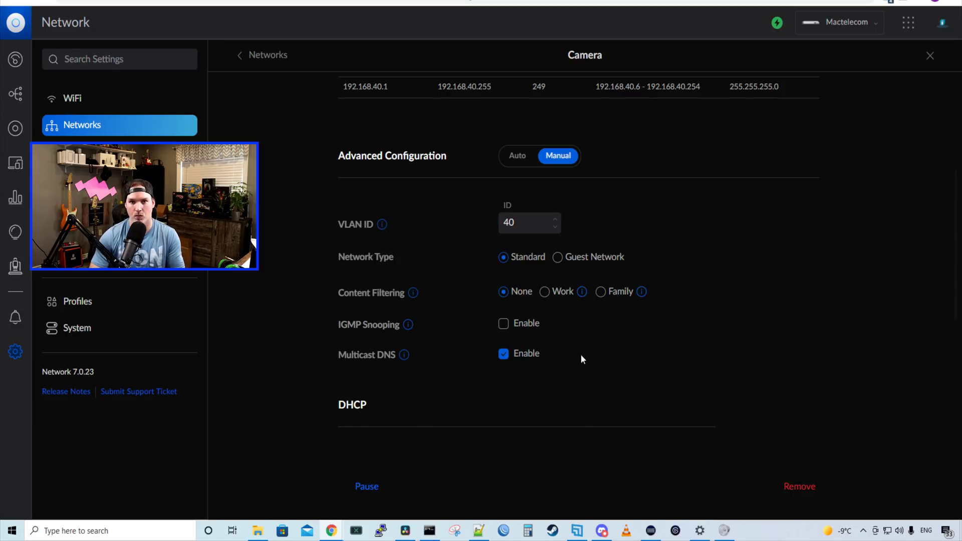
click(78, 328)
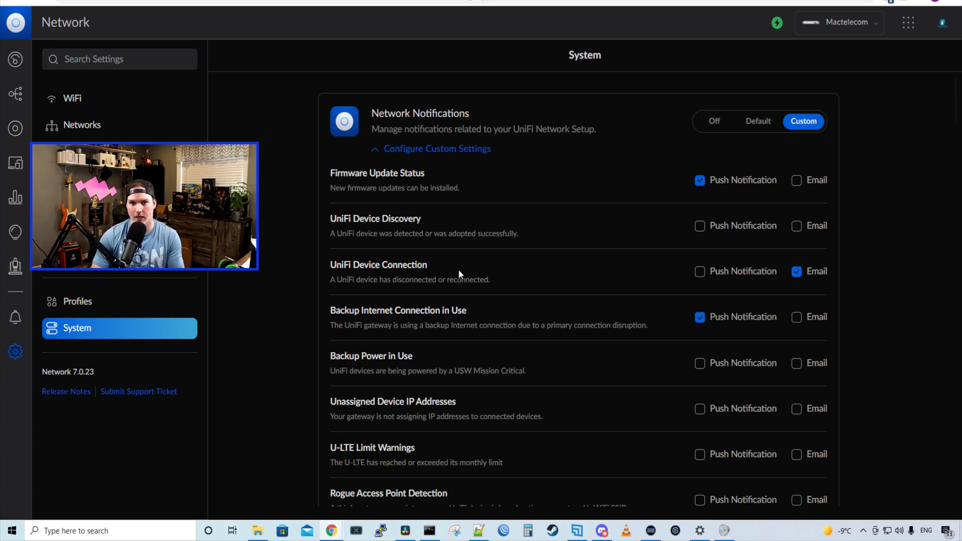
- Scroll through the Network Notifications options list
scroll(458, 269, down, 2)
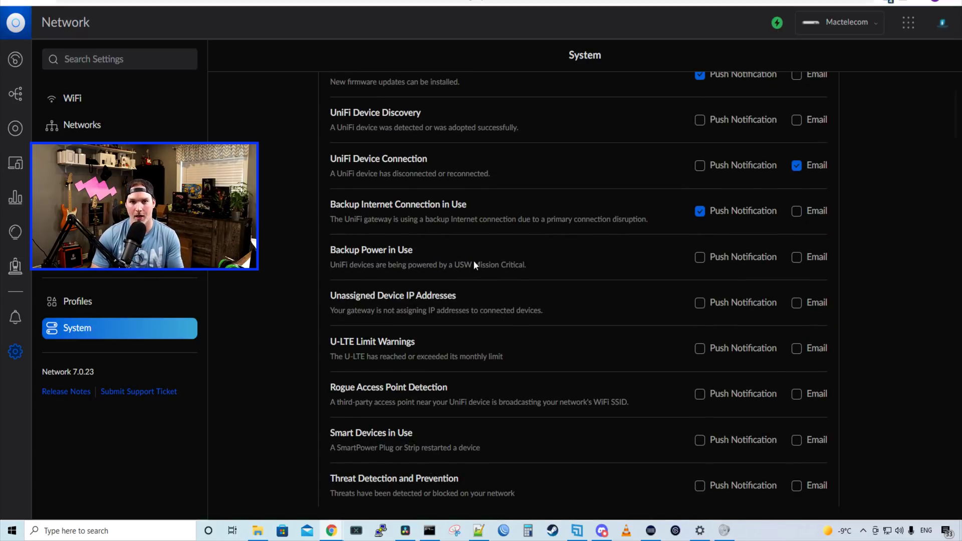
scroll(475, 264, up, 2)
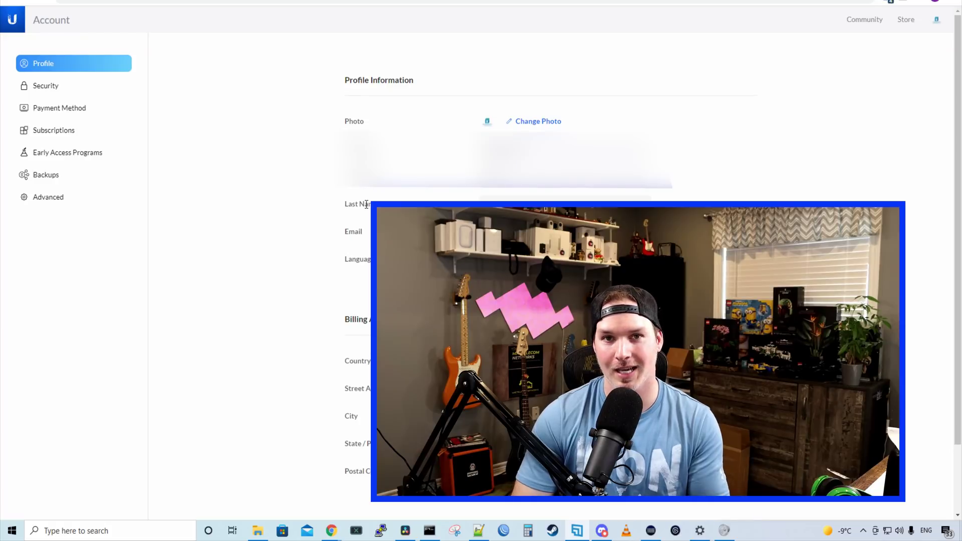
- Go to the account's Security settings and bring up the Add New Method options for multi-factor authentication
click(61, 91)
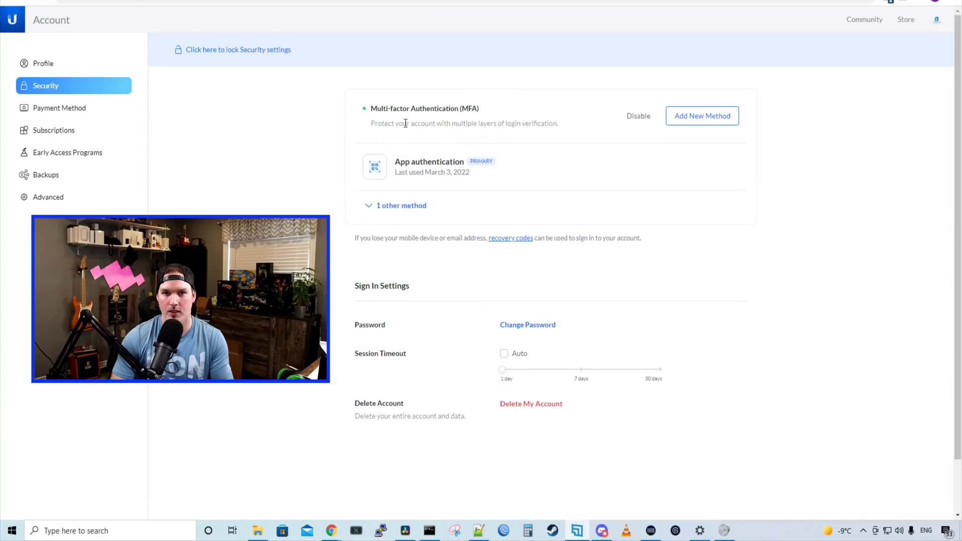
click(700, 119)
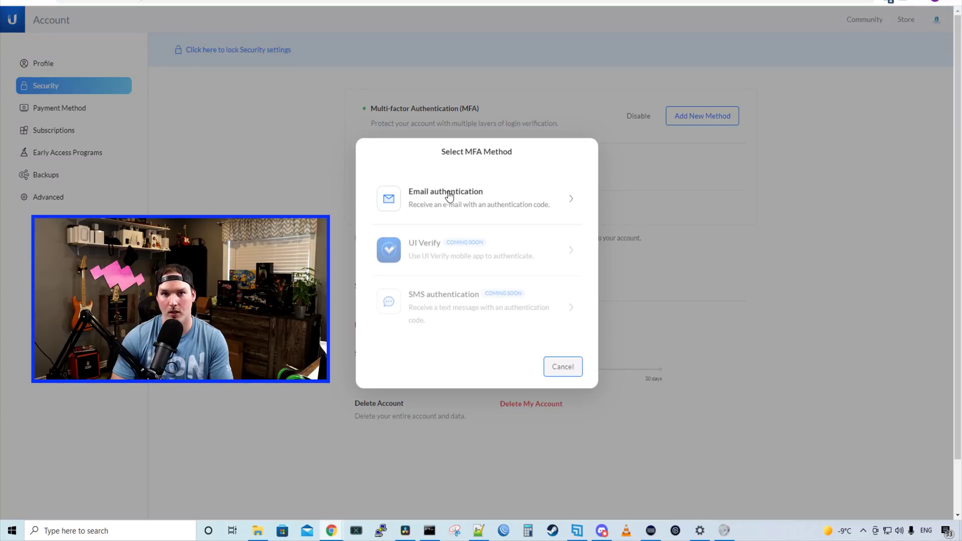
mouse_move(431, 260)
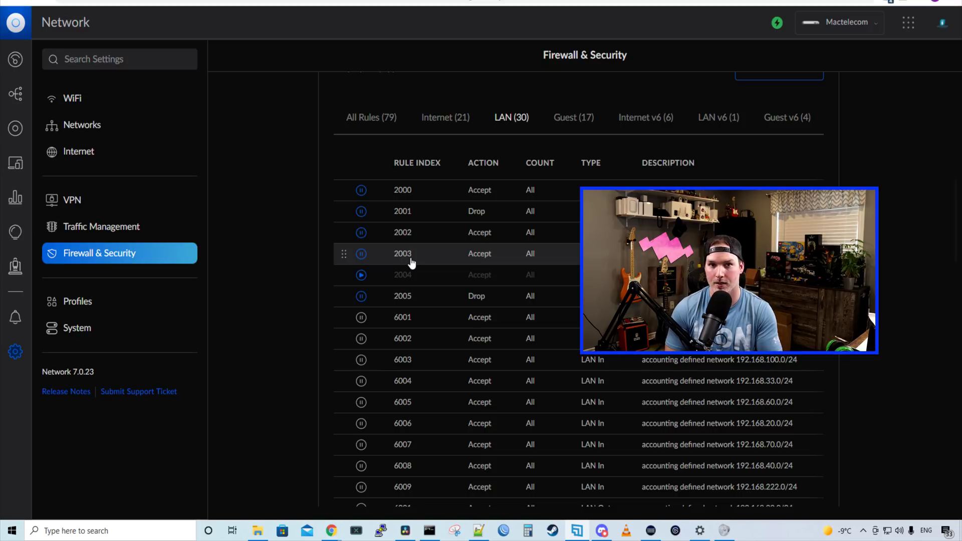
- Switch from the LAN firewall rules to the Traffic Inspector's Event Timeline
click(16, 266)
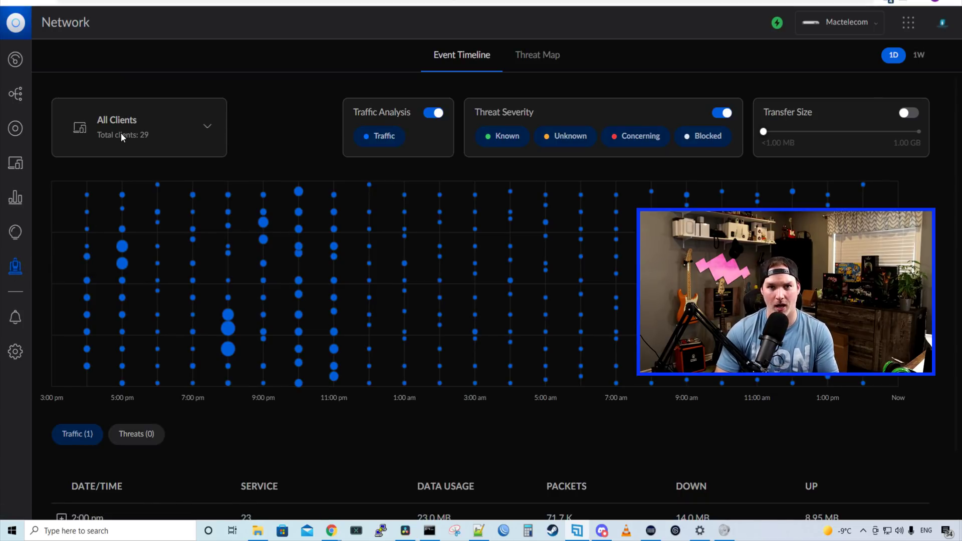
- Filter the event timeline to client DESKTOP-88MN80K and view its Threat Map
click(200, 129)
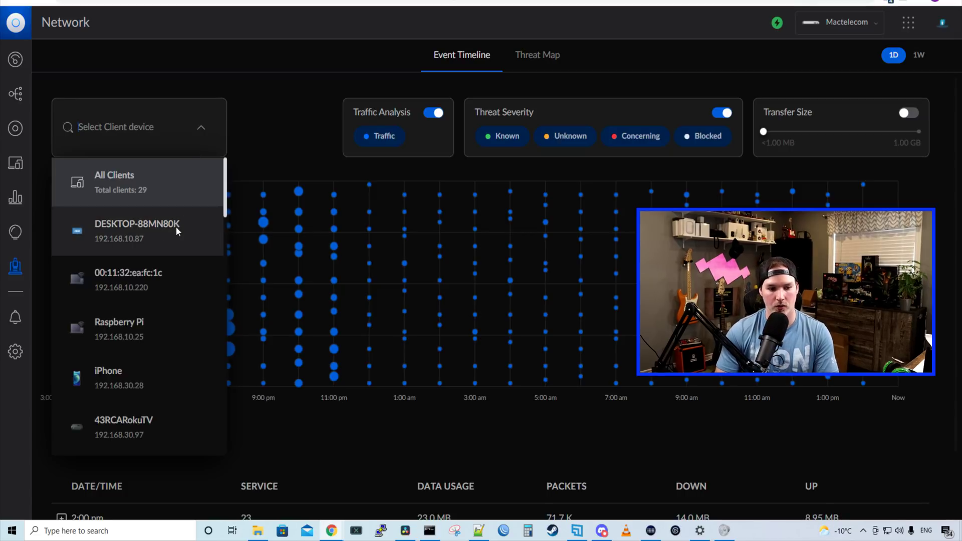
click(153, 237)
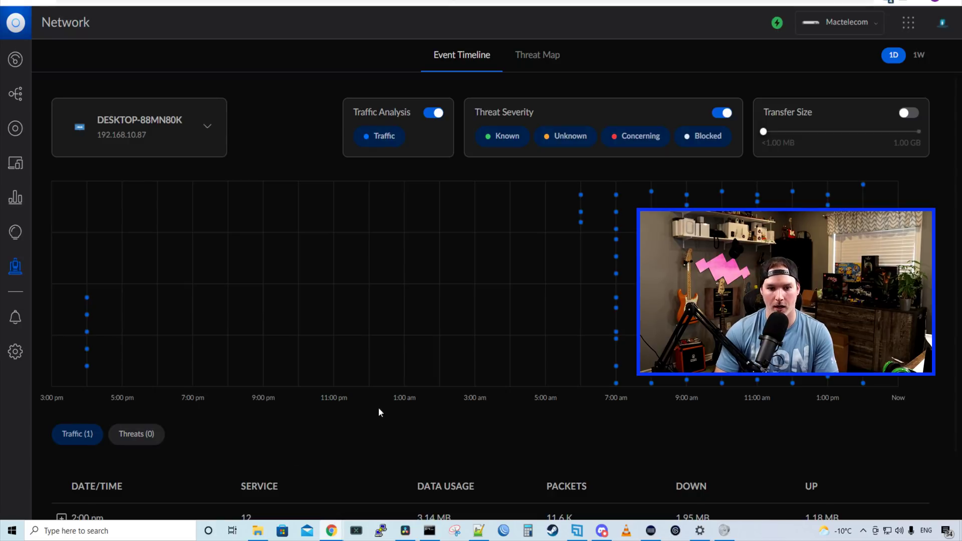
click(539, 59)
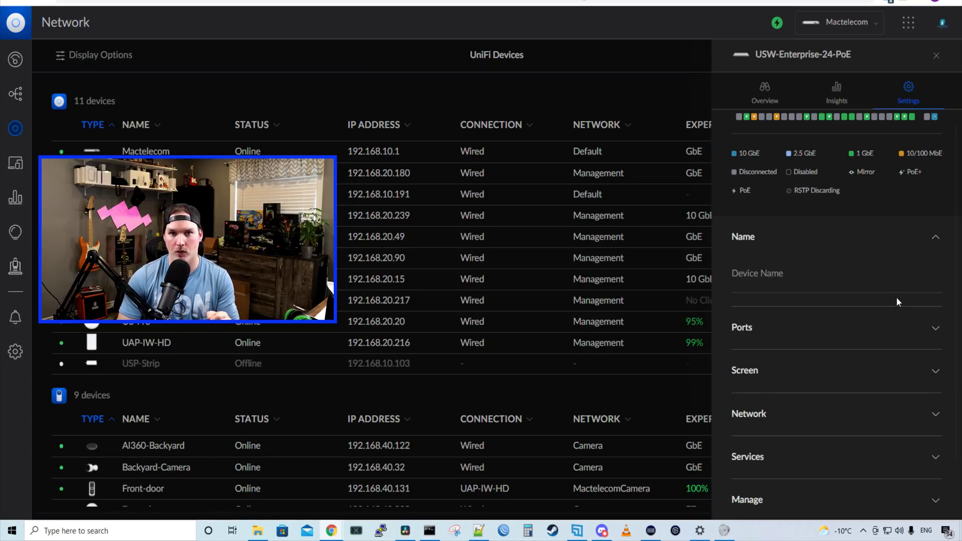
- Expand the switch's port list and review Port 2's options before returning to the switch settings
click(776, 328)
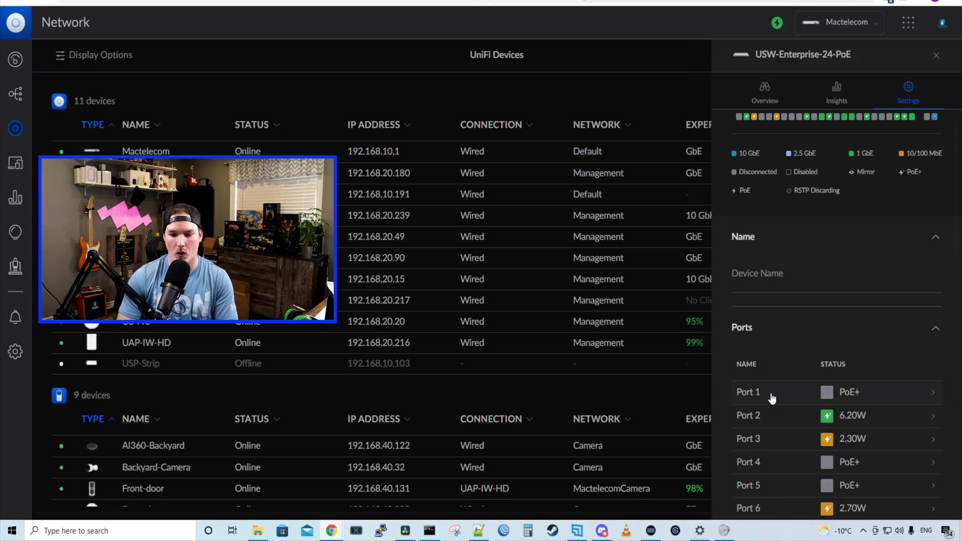
click(915, 415)
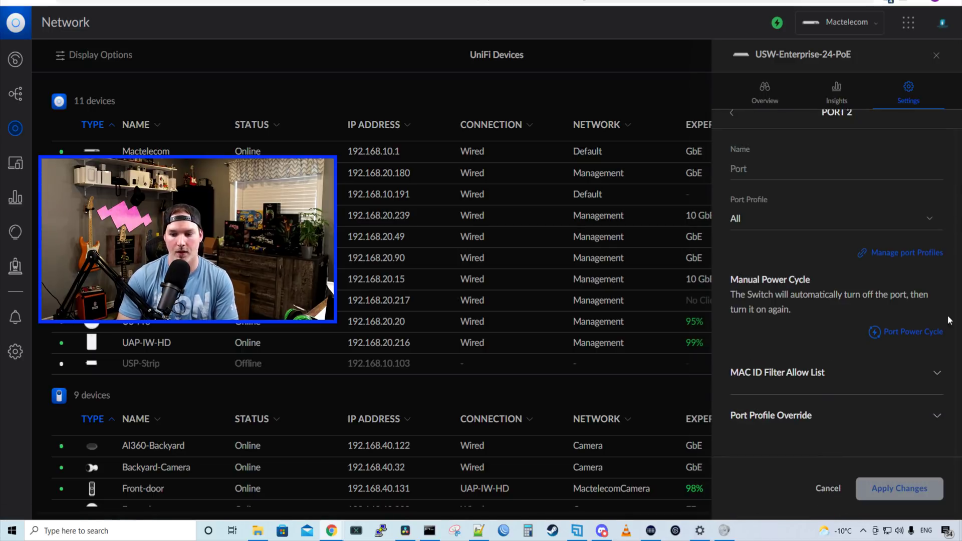
click(729, 110)
- Check the per-port PoE status, including Port 10, then close the switch panel
click(814, 328)
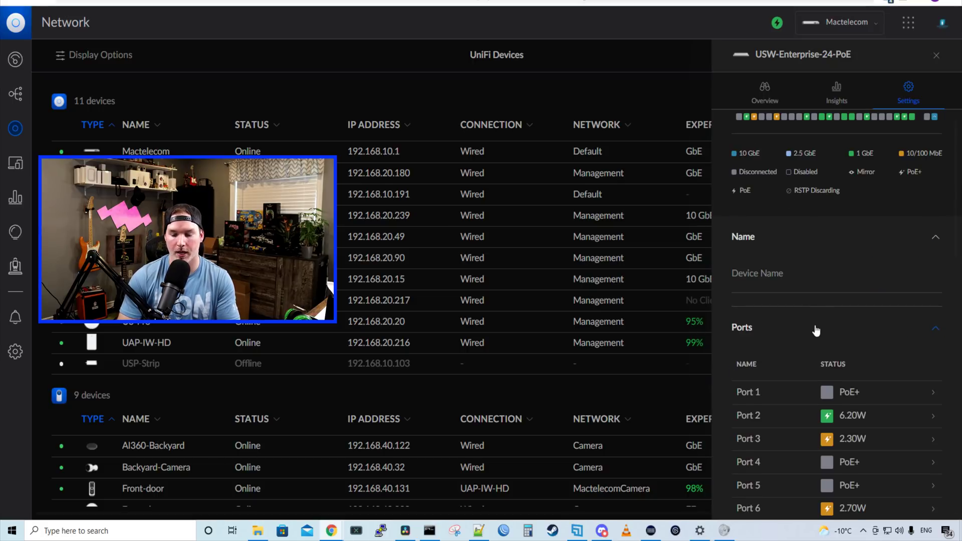
scroll(816, 330, down, 2)
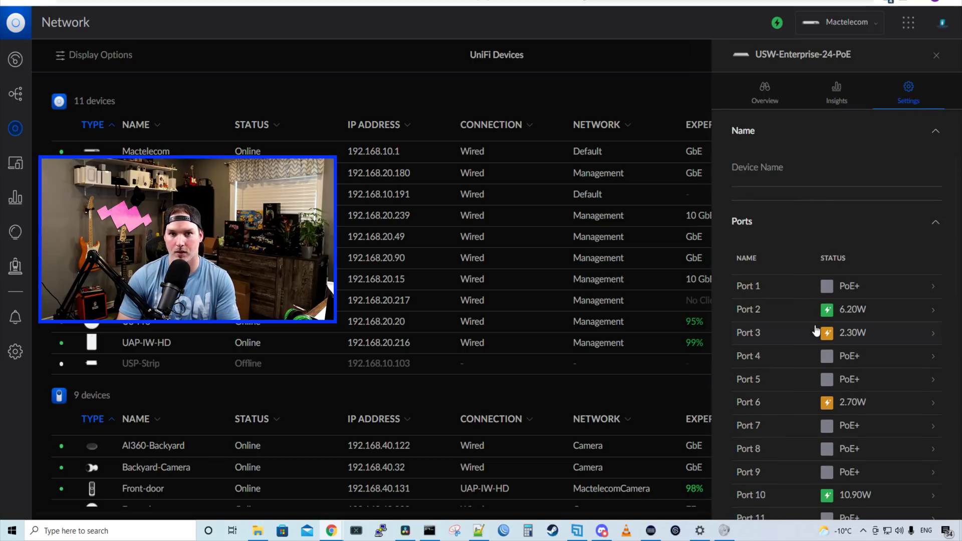
scroll(816, 321, down, 3)
scroll(823, 293, down, 1)
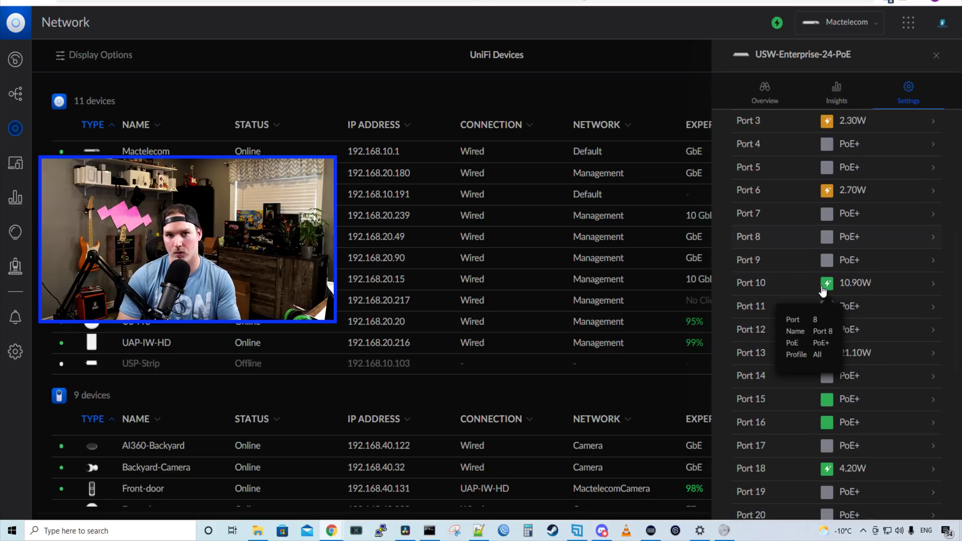
mouse_move(824, 291)
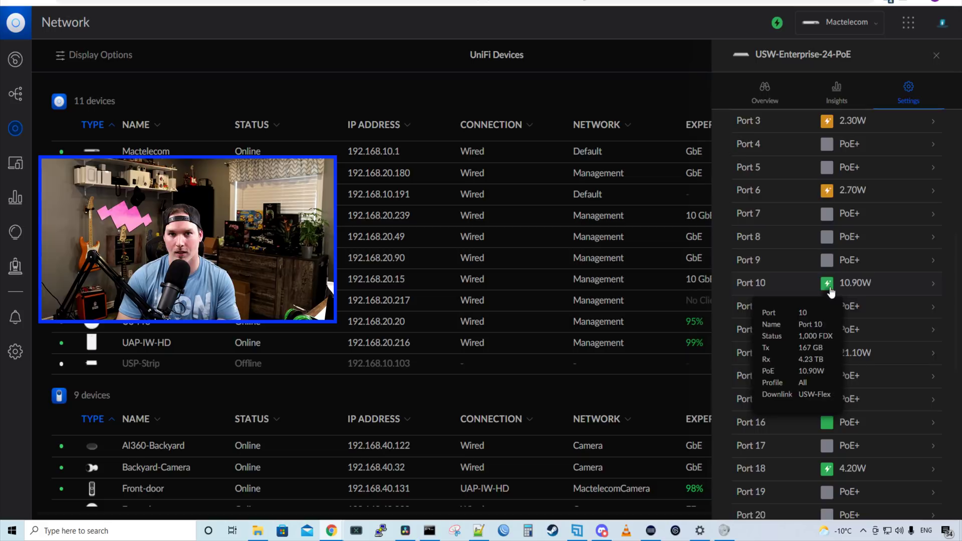
scroll(829, 293, down, 1)
click(936, 55)
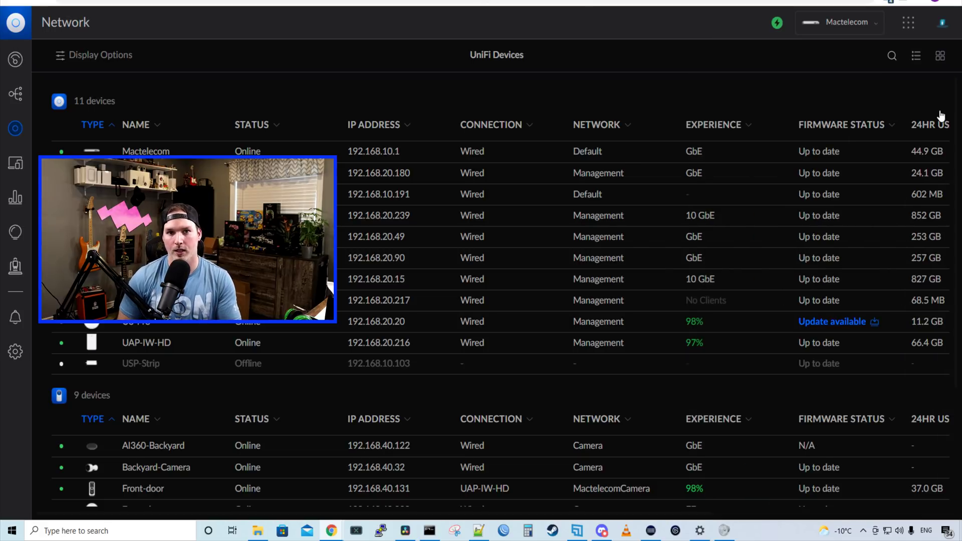